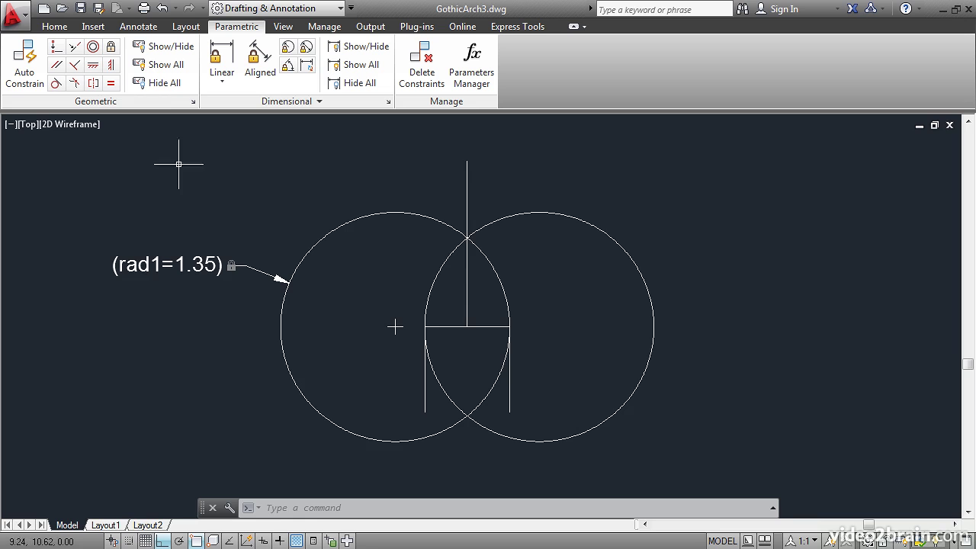
# Step: Define all the arch geometry as a block named Ogive Designer, based at the horizontal line's midpoint, and open it in the block editor
pyautogui.click(92, 140)
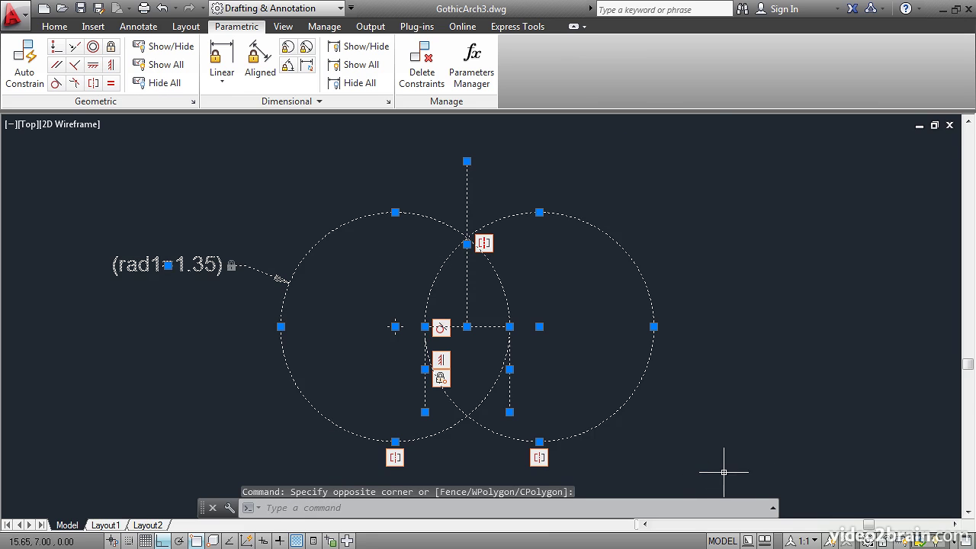
pyautogui.click(713, 475)
pyautogui.write('b')
pyautogui.press('Return')
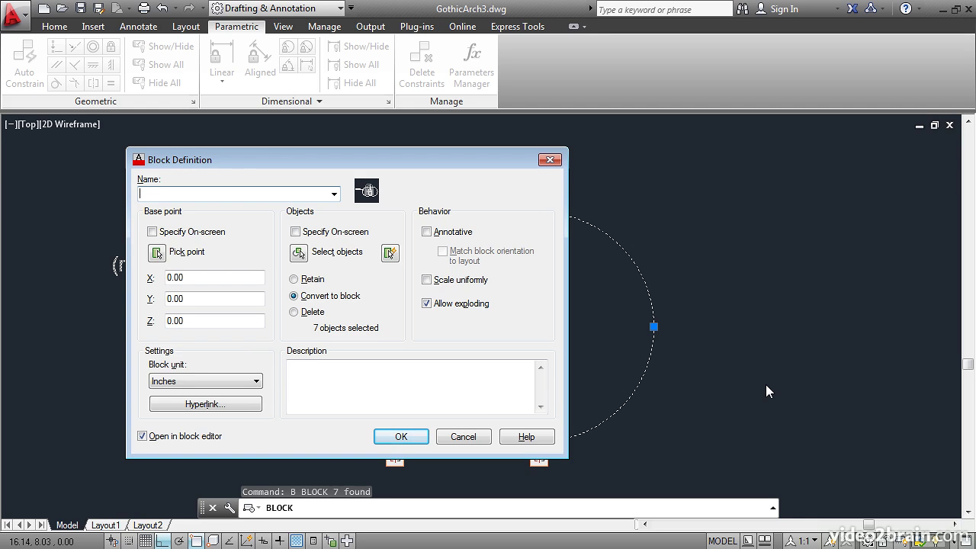
pyautogui.write('Ogive Designer')
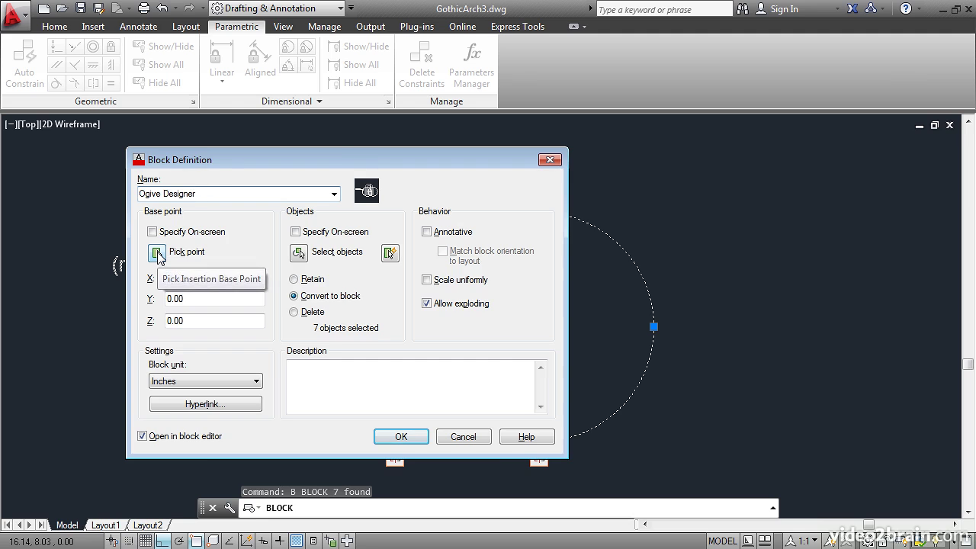
pyautogui.click(157, 252)
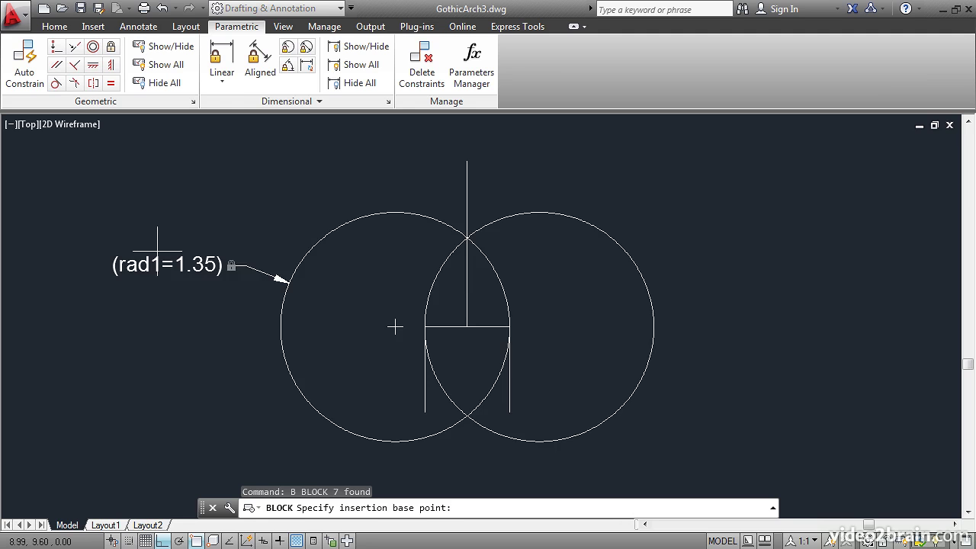
pyautogui.click(467, 327)
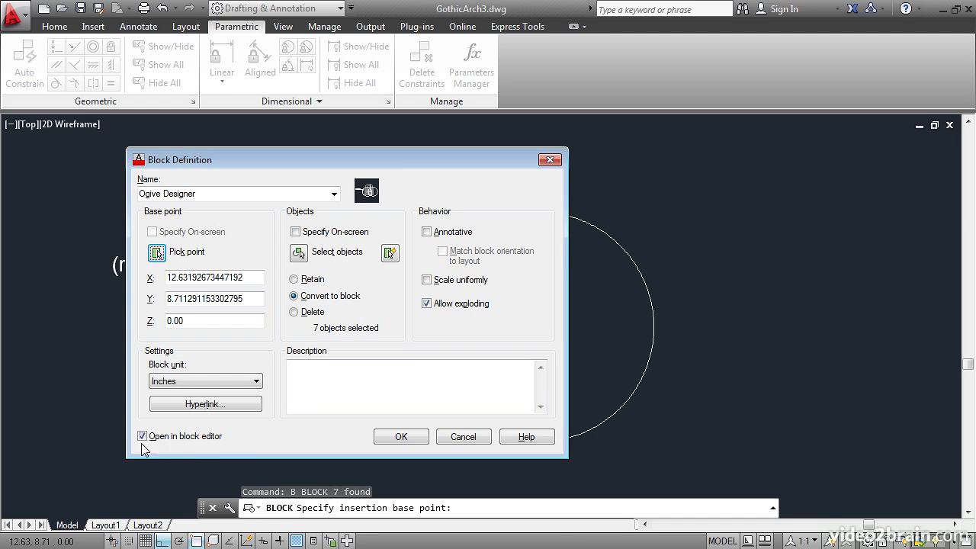
pyautogui.click(387, 443)
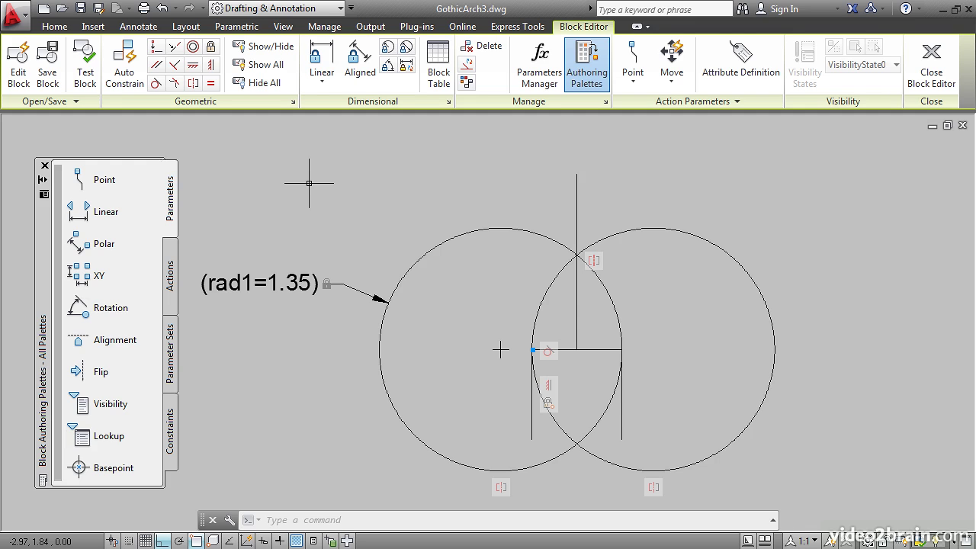
# Step: Add a radius constraint parameter to the right-hand circle, placing its dimension line at the circle's right quadrant
pyautogui.click(387, 49)
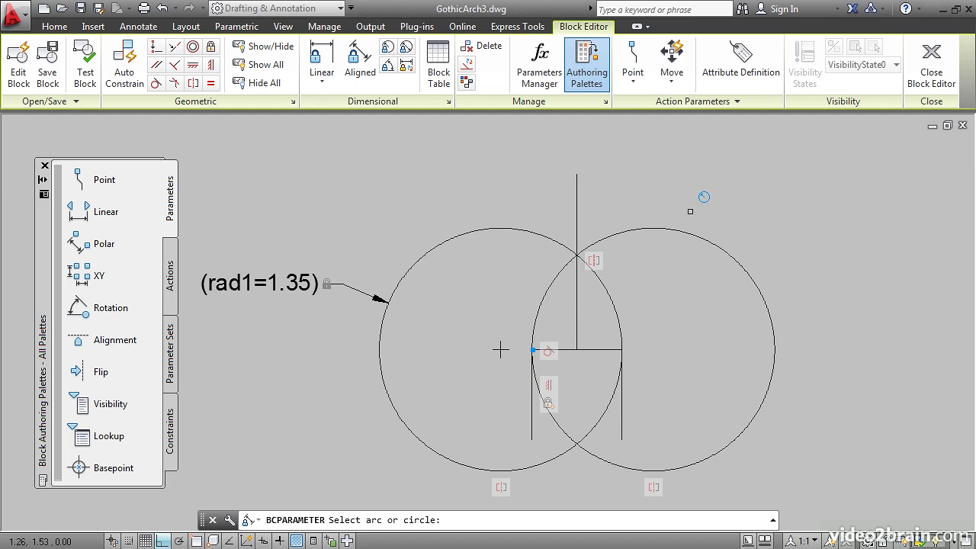
pyautogui.click(743, 264)
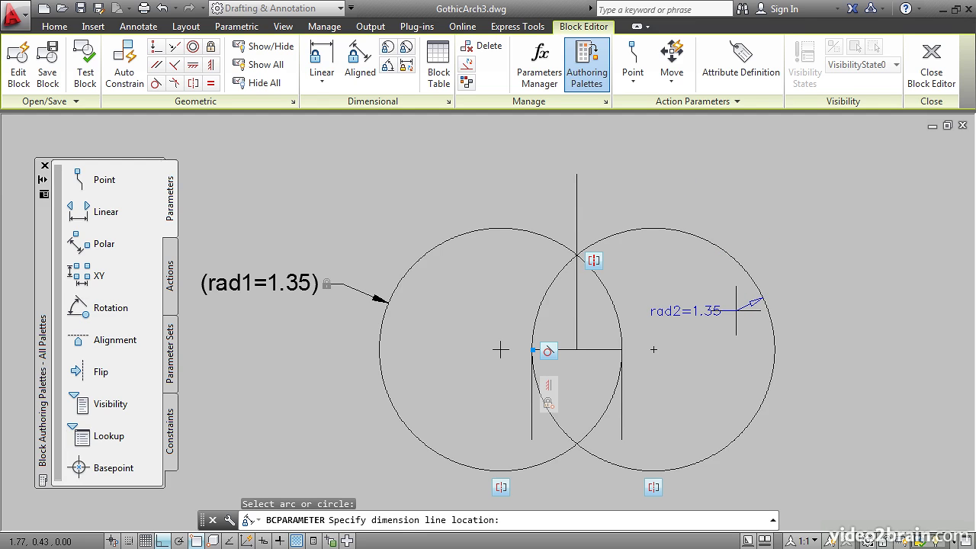
pyautogui.keyDown('shift'); pyautogui.rightClick(736, 311); pyautogui.keyUp('shift')
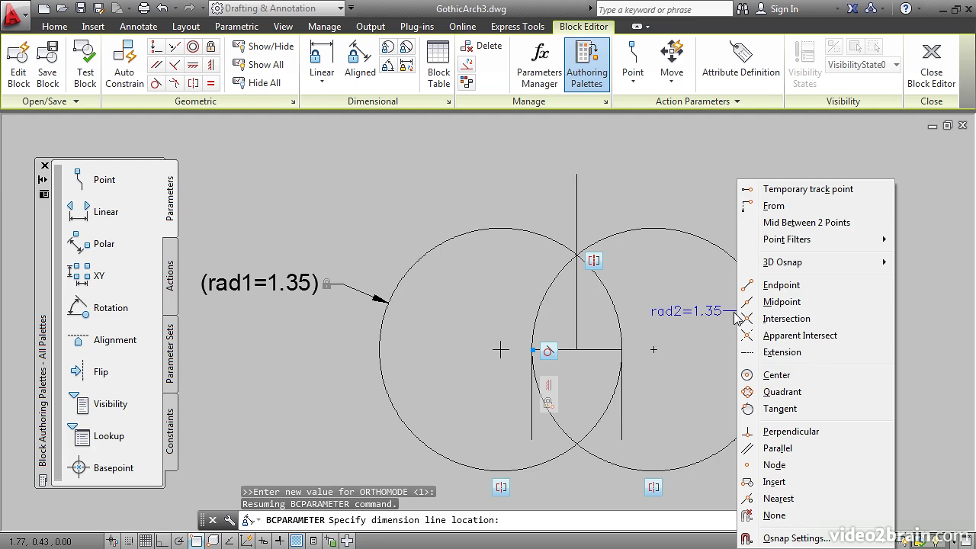
pyautogui.click(781, 392)
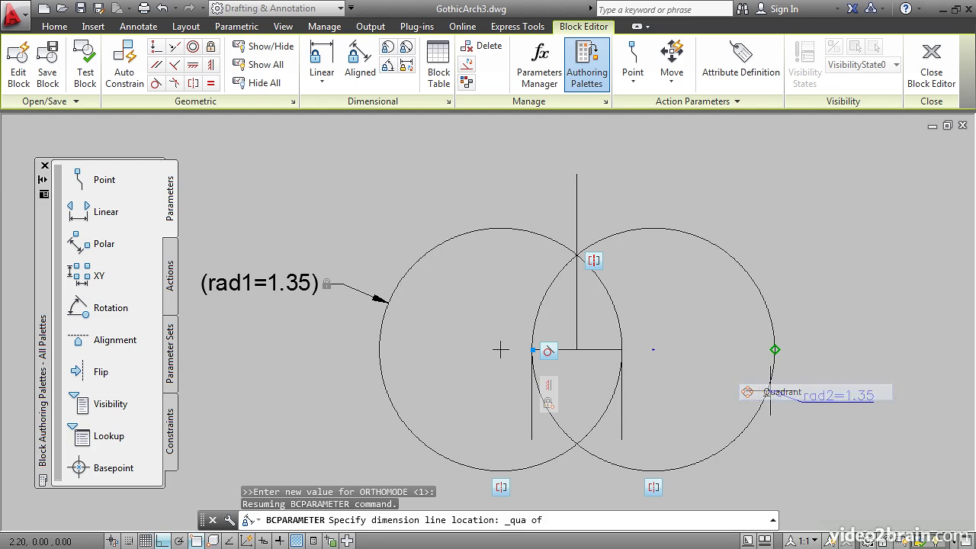
pyautogui.click(775, 350)
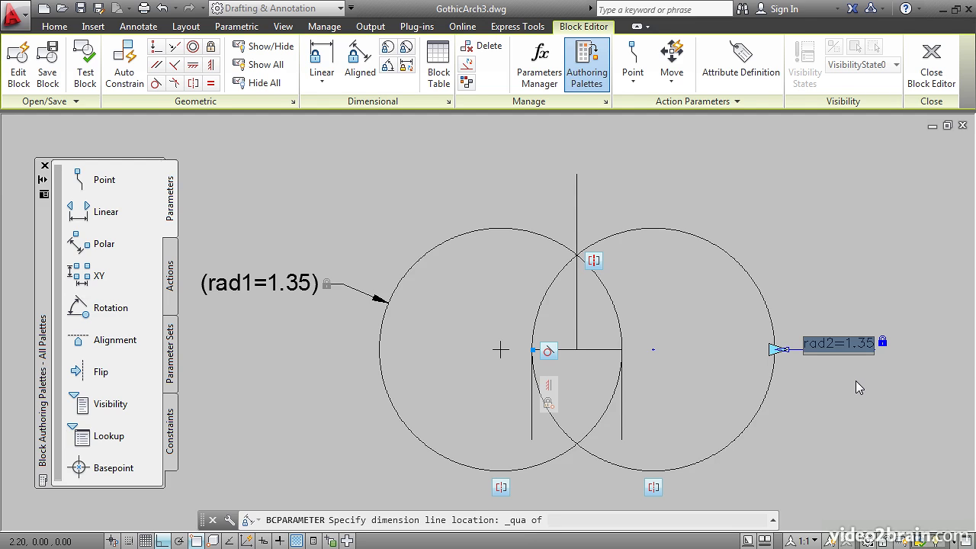
pyautogui.press('Return')
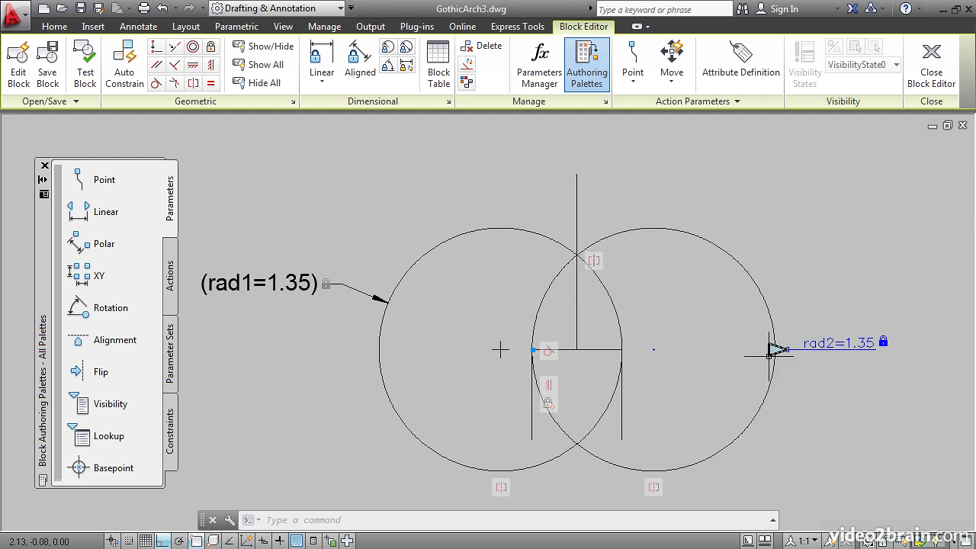
# Step: Set the right circle's radius parameter rad2 to 2
pyautogui.doubleClick(817, 345)
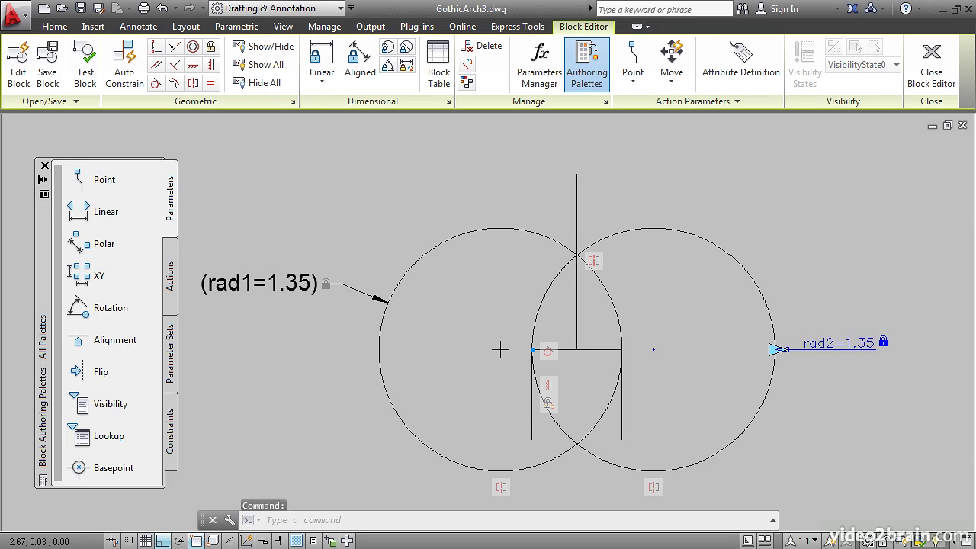
pyautogui.click(850, 344)
pyautogui.moveTo(850, 345); pyautogui.dragTo(878, 348)
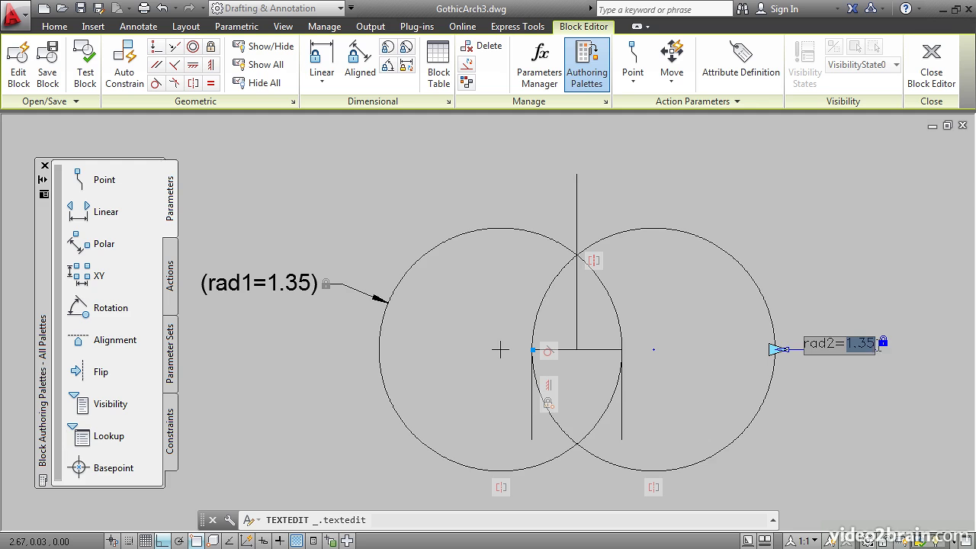
pyautogui.write('2')
pyautogui.press('Return')
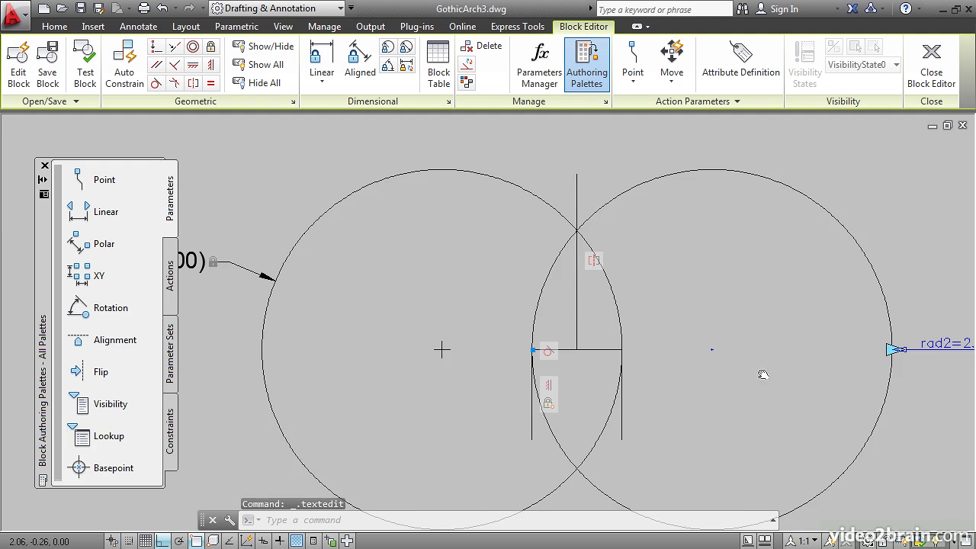
pyautogui.scroll(-4, 763, 375)
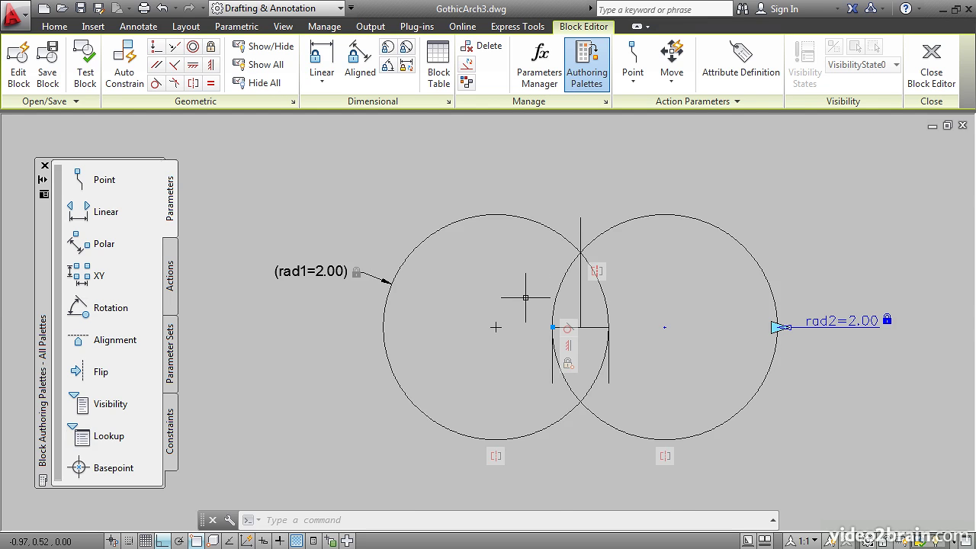
# Step: Convert the central vertical line and the two short vertical lines below the arch base to construction geometry
pyautogui.scroll(2, 525, 297)
pyautogui.moveTo(457, 299); pyautogui.dragTo(414, 268, button='middle')
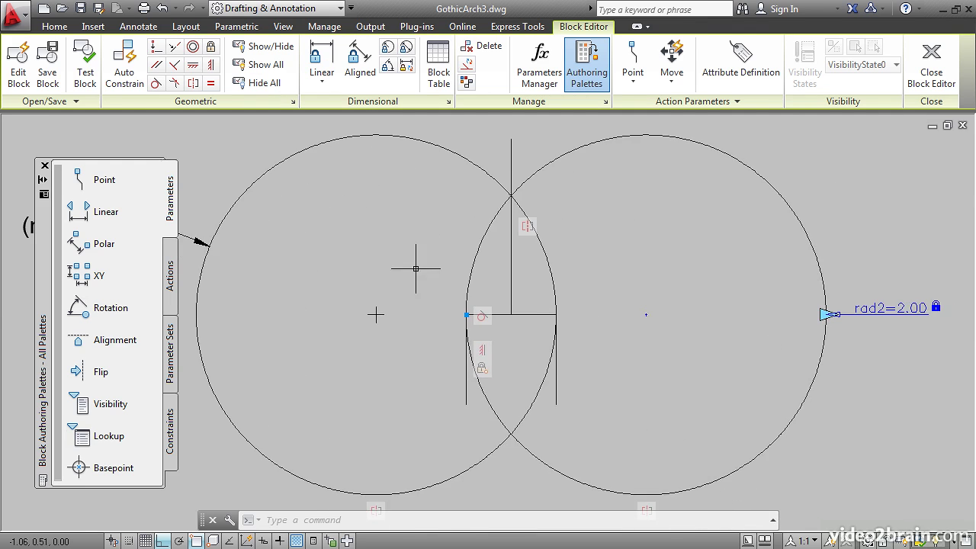
pyautogui.click(469, 66)
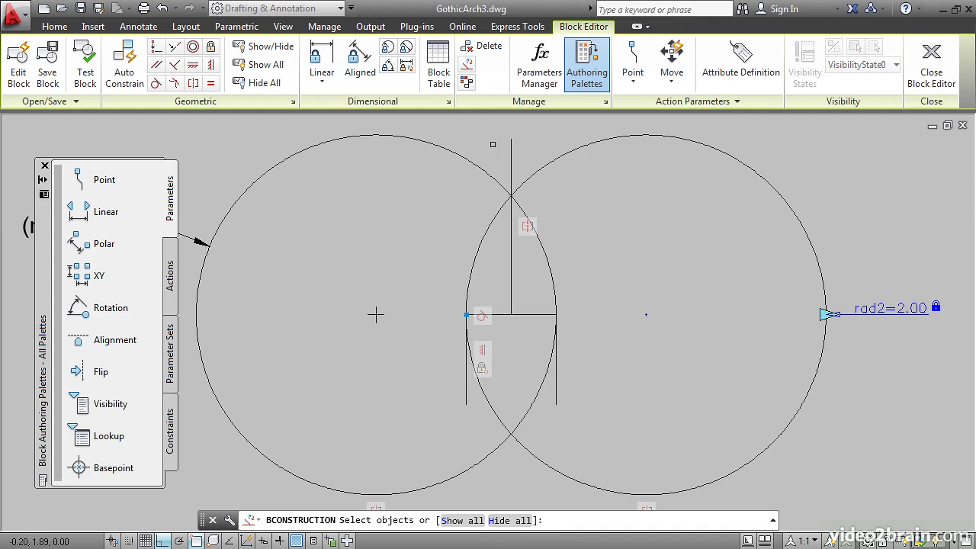
pyautogui.click(510, 154)
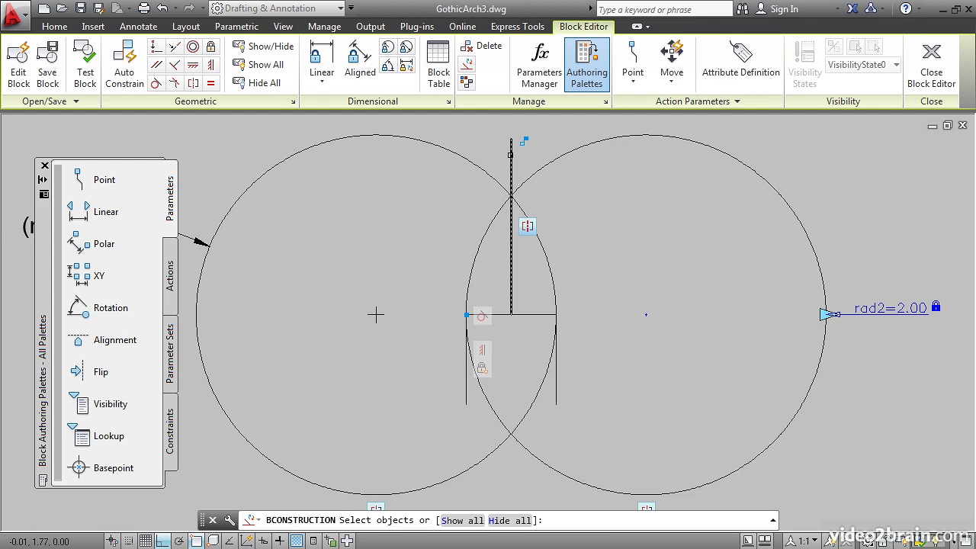
pyautogui.click(510, 155)
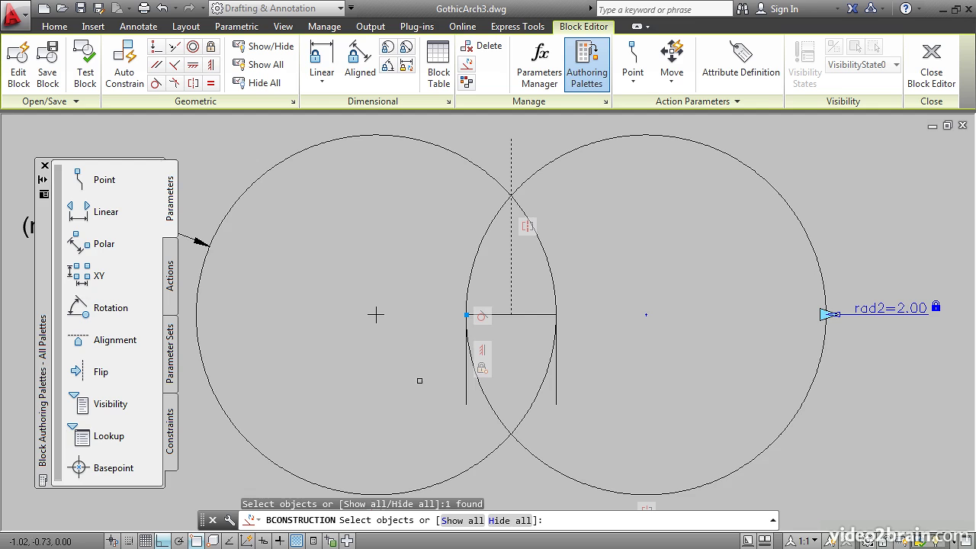
pyautogui.click(464, 388)
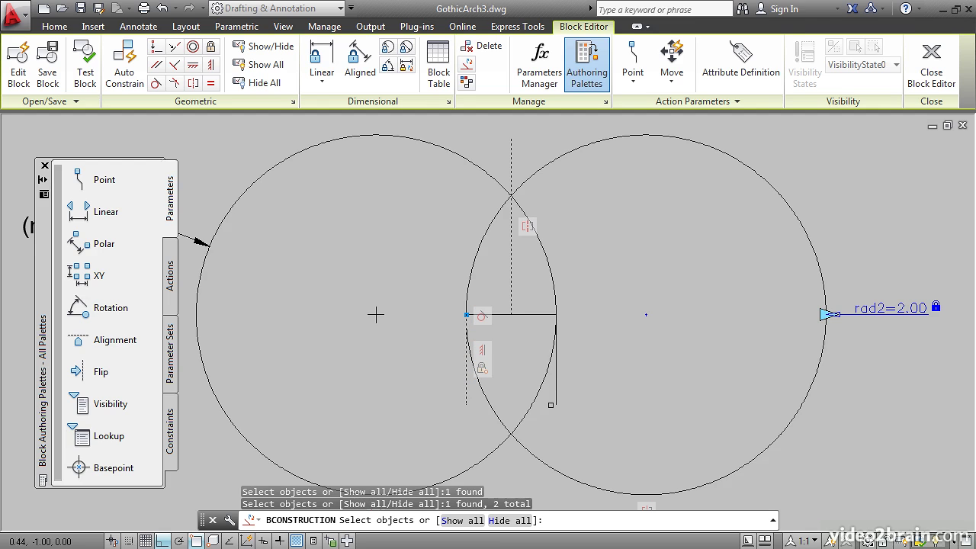
pyautogui.click(561, 392)
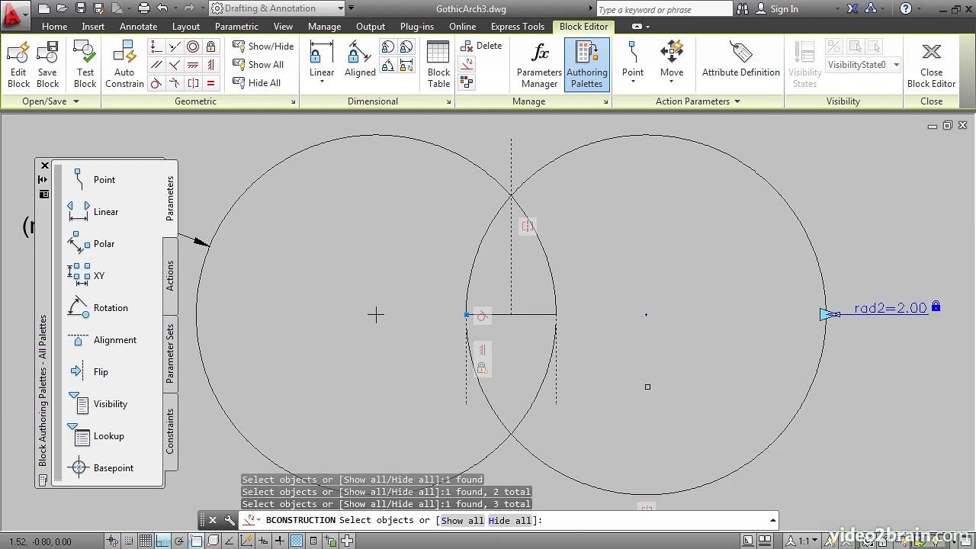
pyautogui.press('Return')
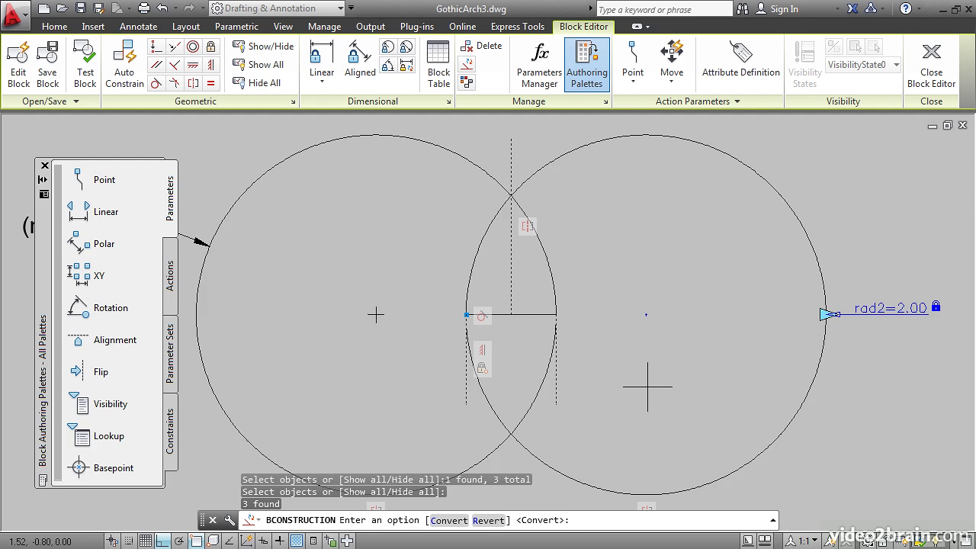
pyautogui.press('Return')
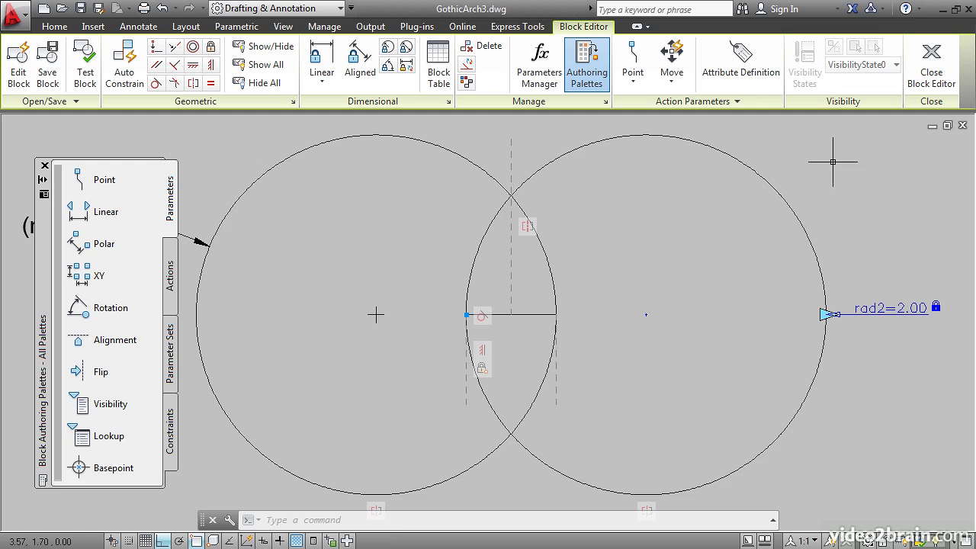
# Step: Close the block editor, saving the changes to the block definition
pyautogui.click(930, 64)
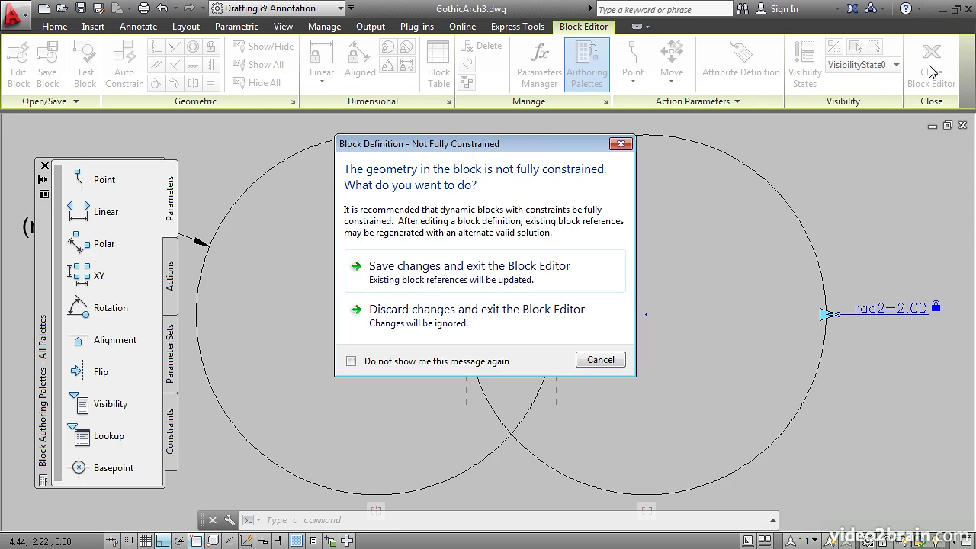
pyautogui.click(500, 281)
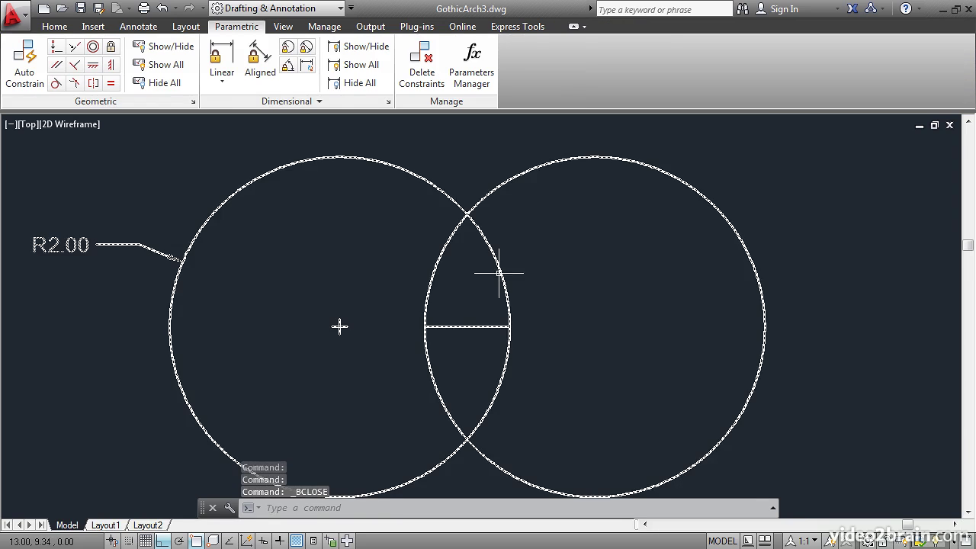
pyautogui.scroll(2, 578, 317)
pyautogui.scroll(-4, 579, 318)
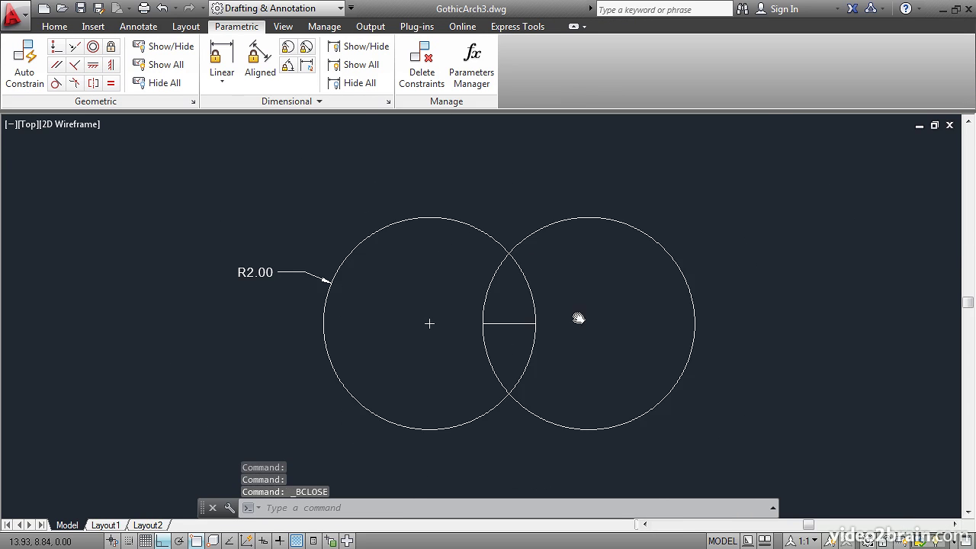
# Step: Adjust the block's circles with the radius grip, first to a radius of about 1.30, then to about 2.69
pyautogui.click(541, 223)
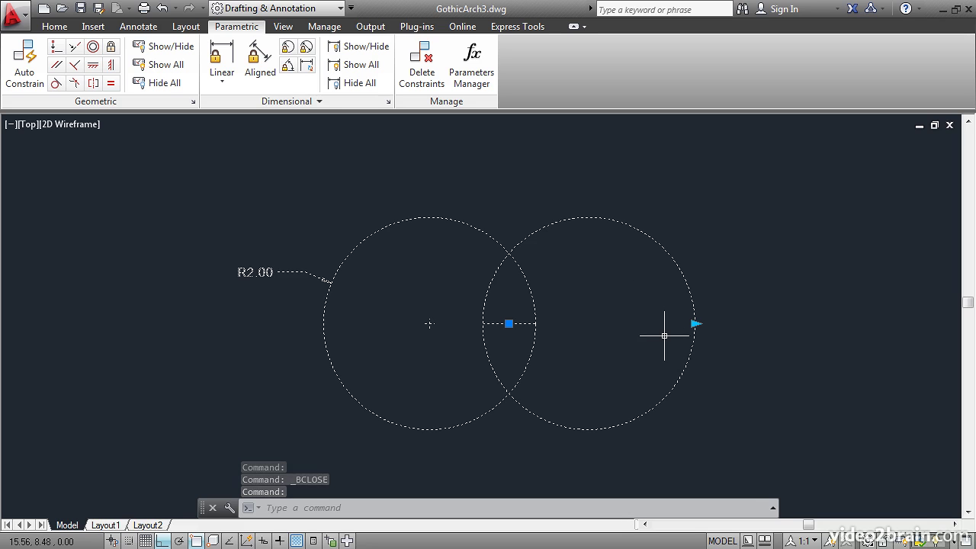
pyautogui.click(693, 324)
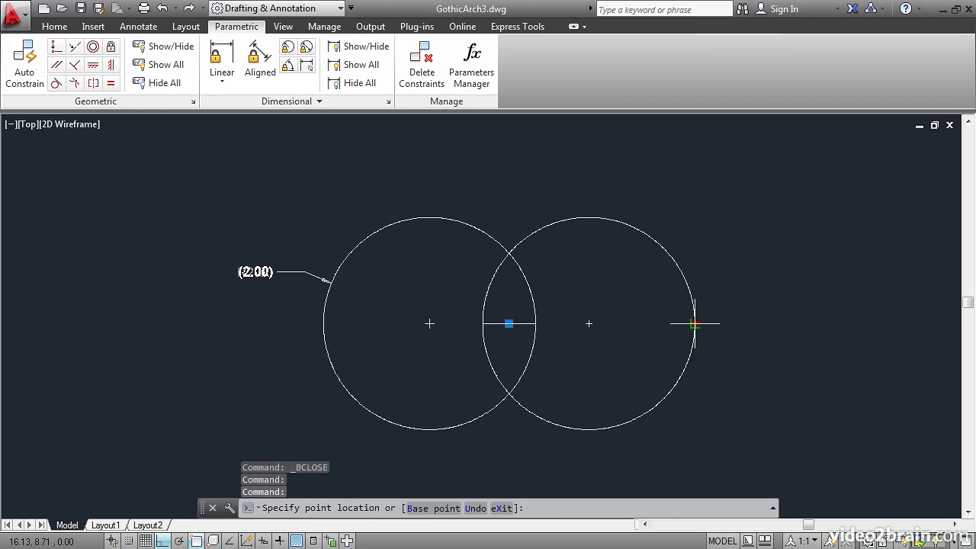
pyautogui.click(657, 331)
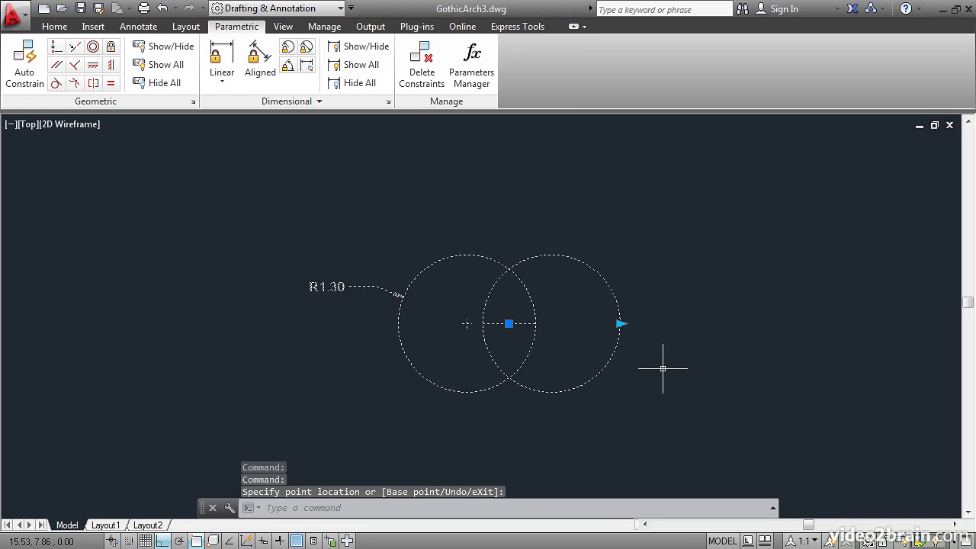
pyautogui.click(621, 323)
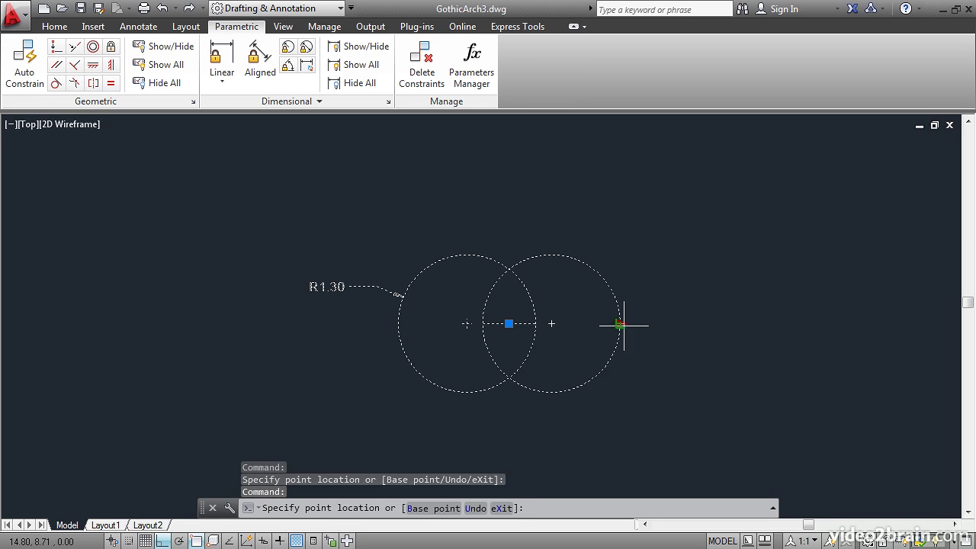
pyautogui.click(695, 335)
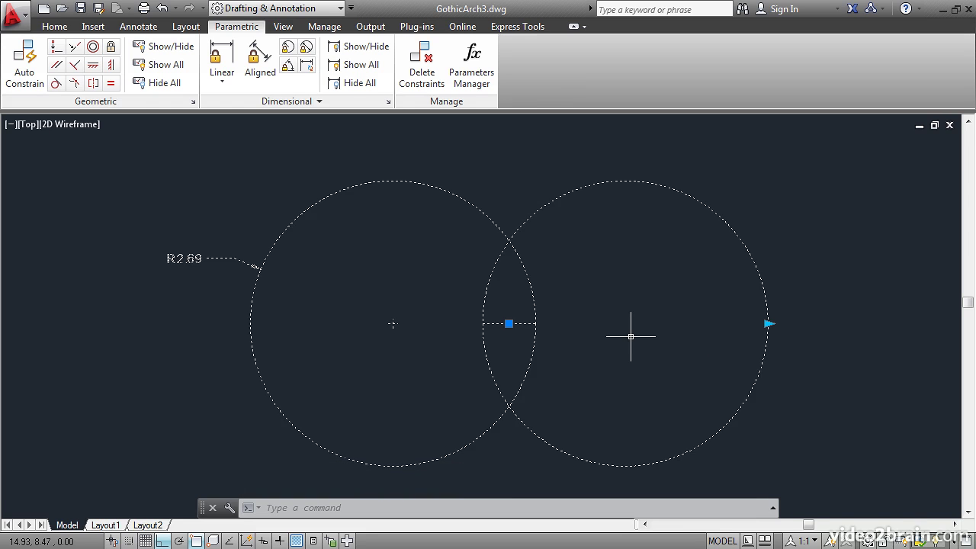
pyautogui.press('Escape')
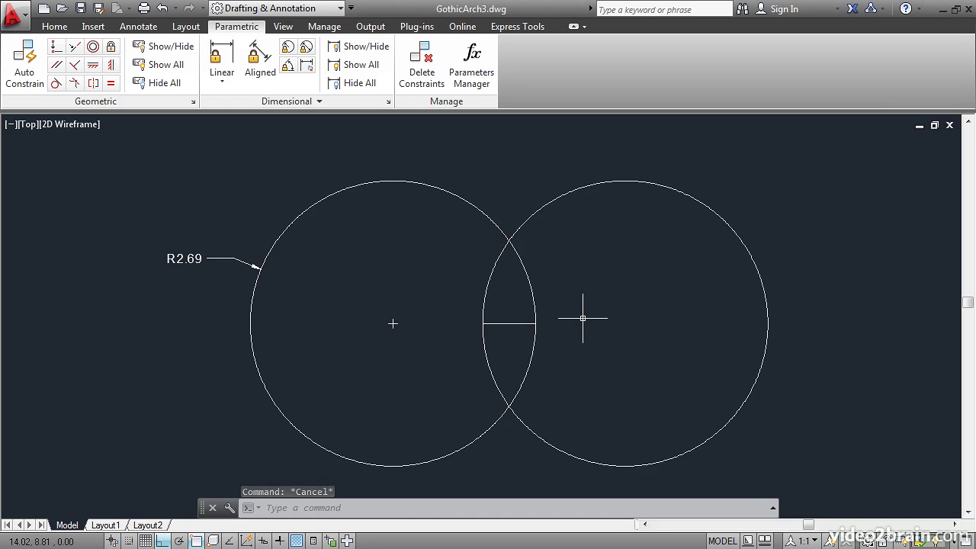
# Step: Hatch the arch-shaped area above the base line between the two circles with a solid green fill
pyautogui.write('H')
pyautogui.press('Return')
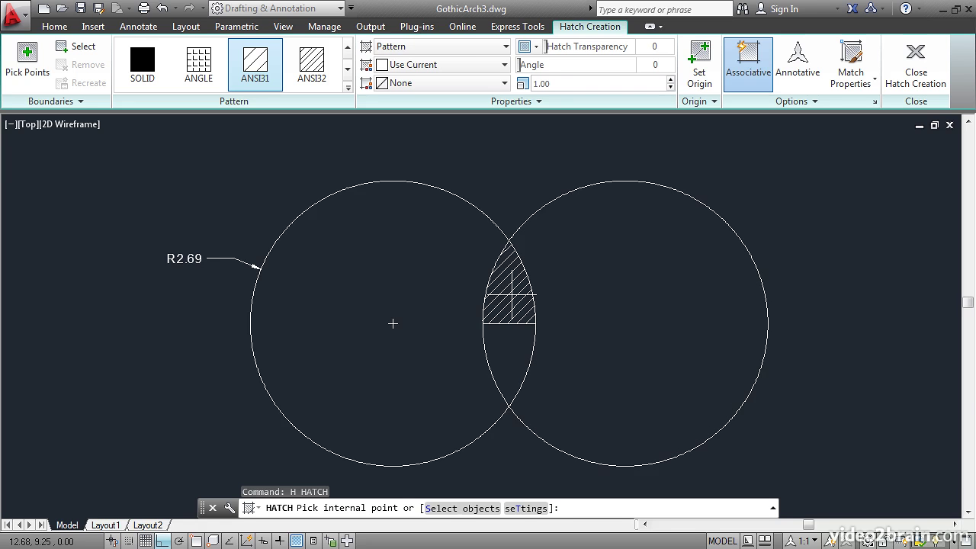
pyautogui.click(511, 295)
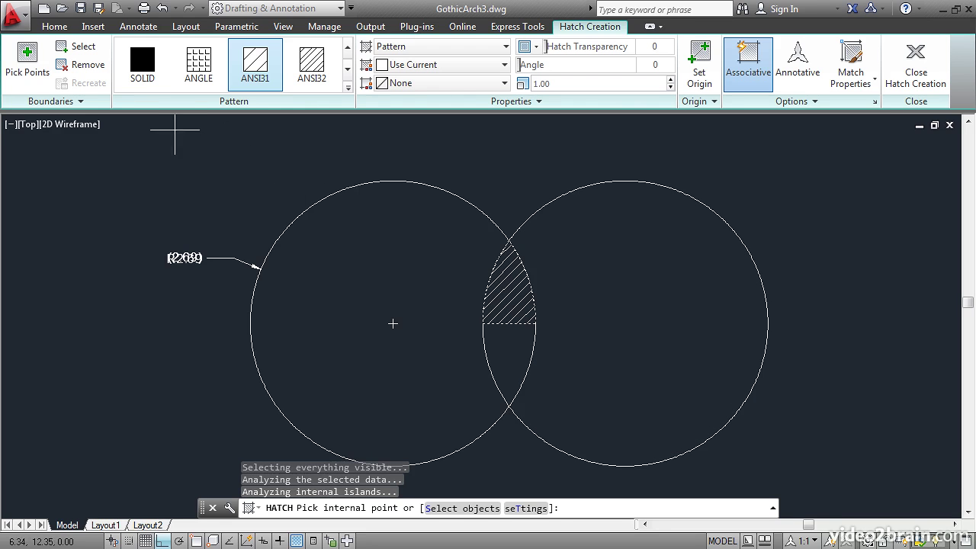
pyautogui.click(142, 67)
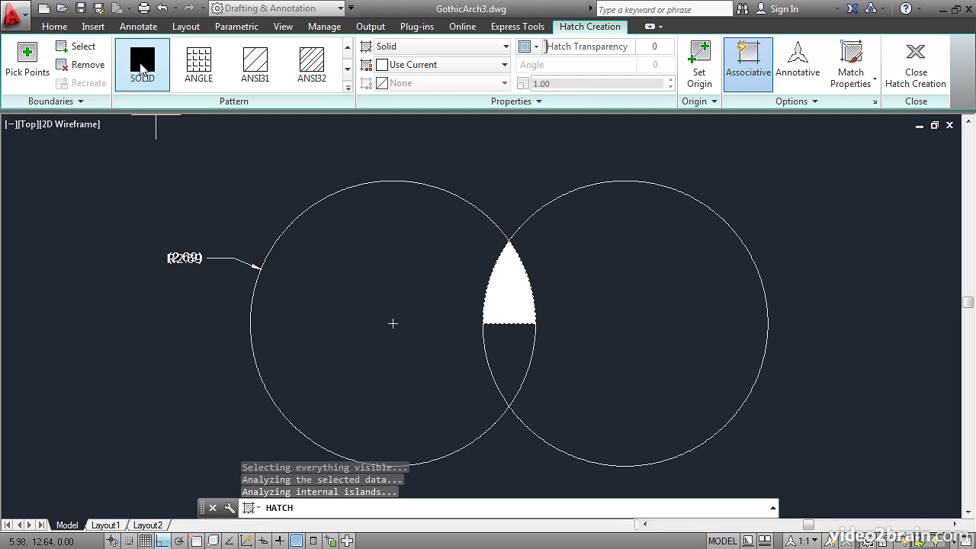
pyautogui.click(448, 74)
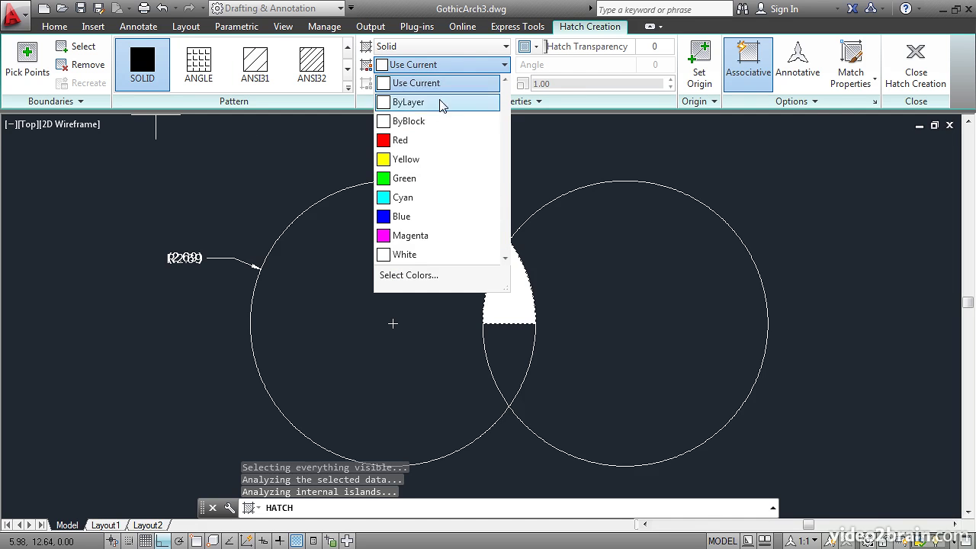
pyautogui.click(420, 179)
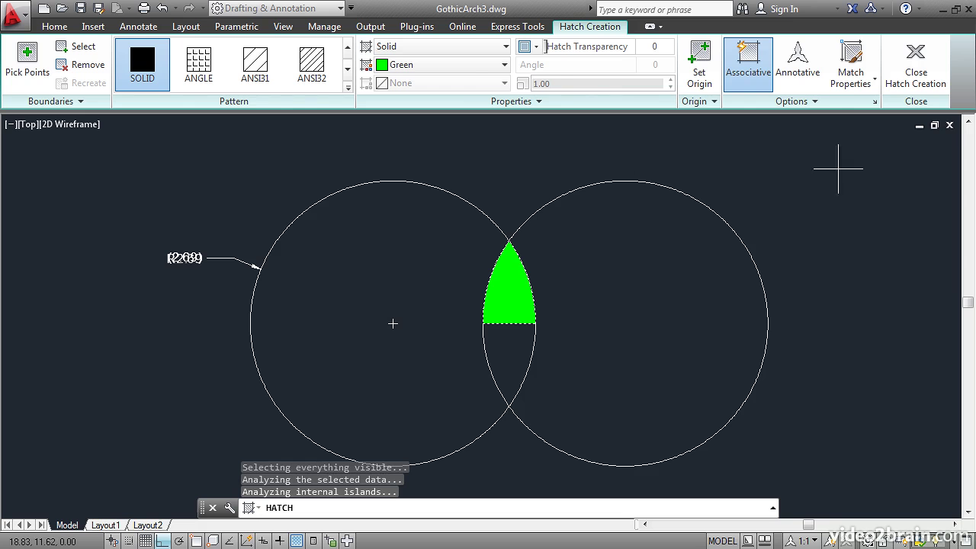
pyautogui.click(916, 74)
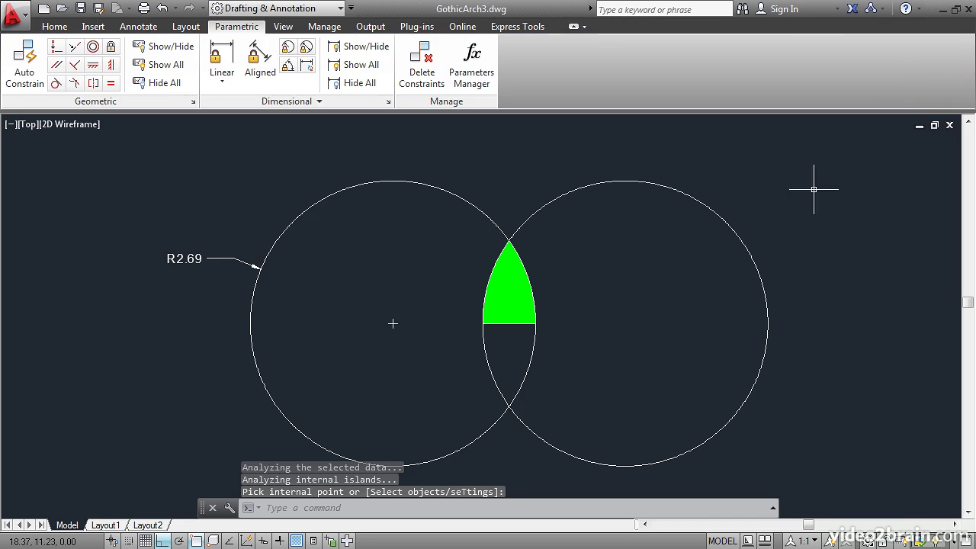
# Step: Shrink the block's circles with the radius grip to a radius of about 1.45, and deselect the block
pyautogui.click(740, 241)
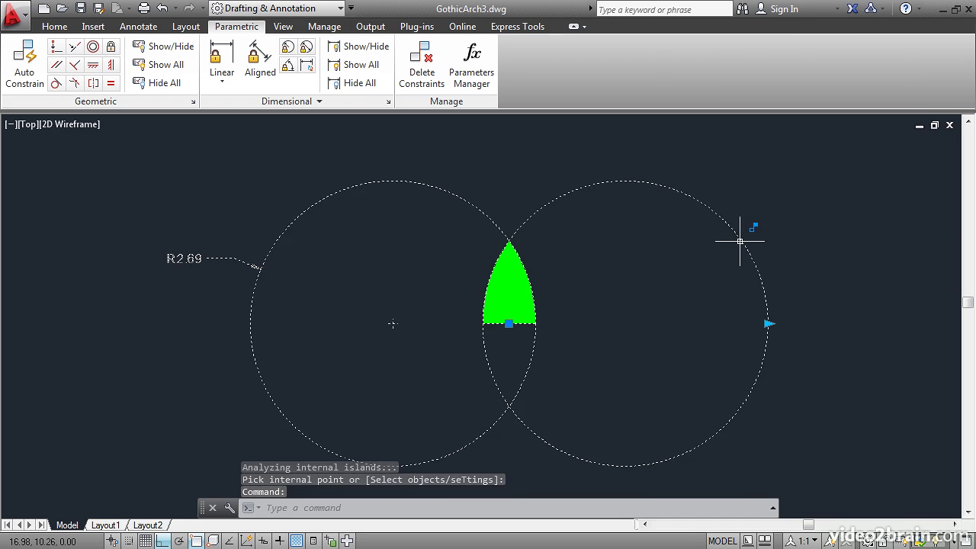
pyautogui.click(768, 324)
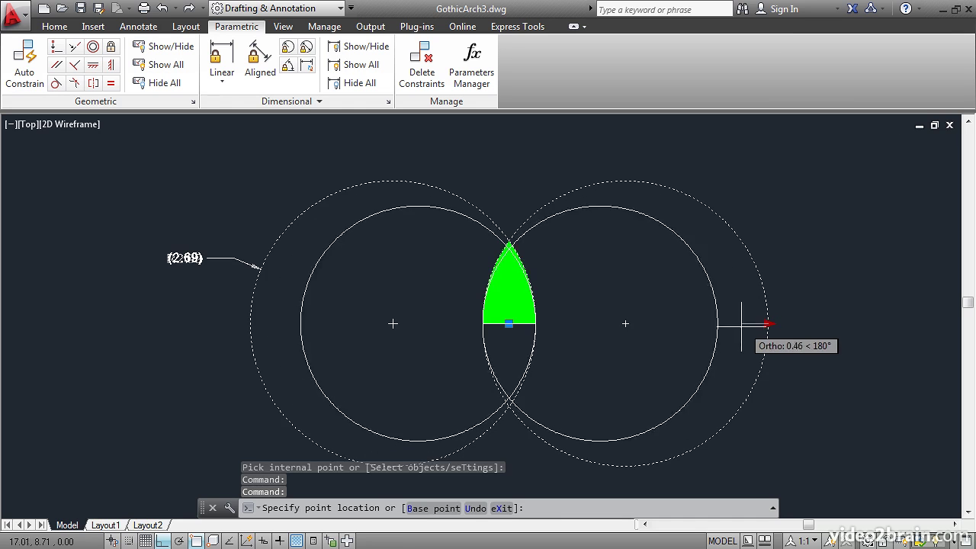
pyautogui.click(702, 330)
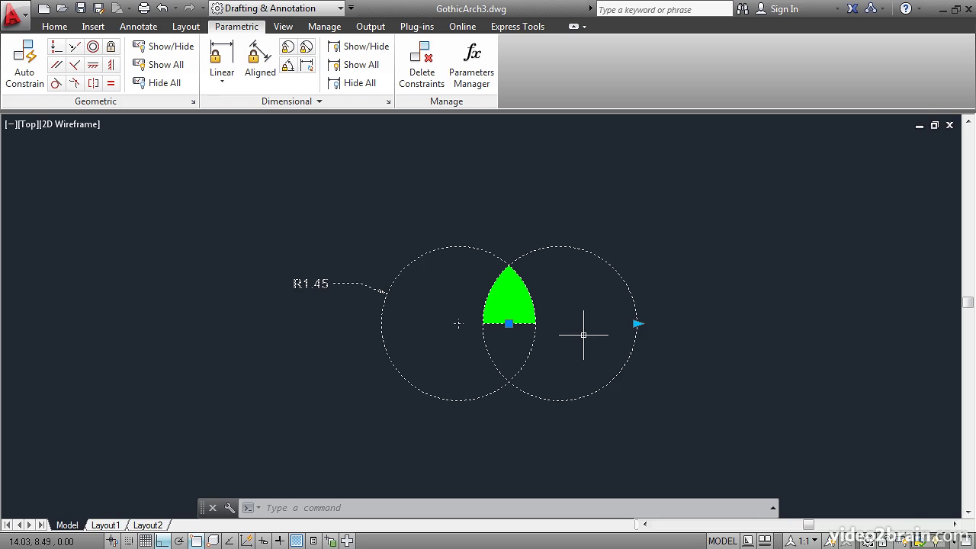
pyautogui.press('Escape')
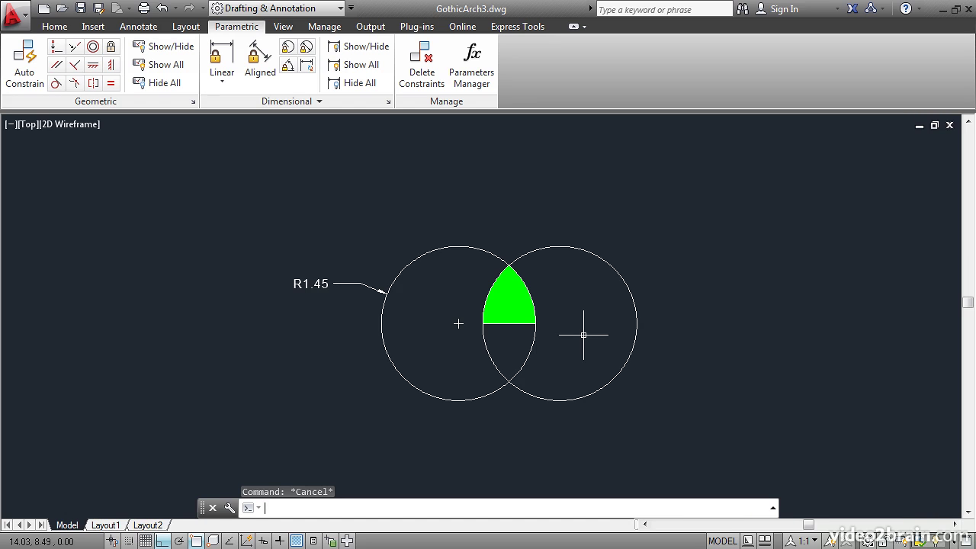